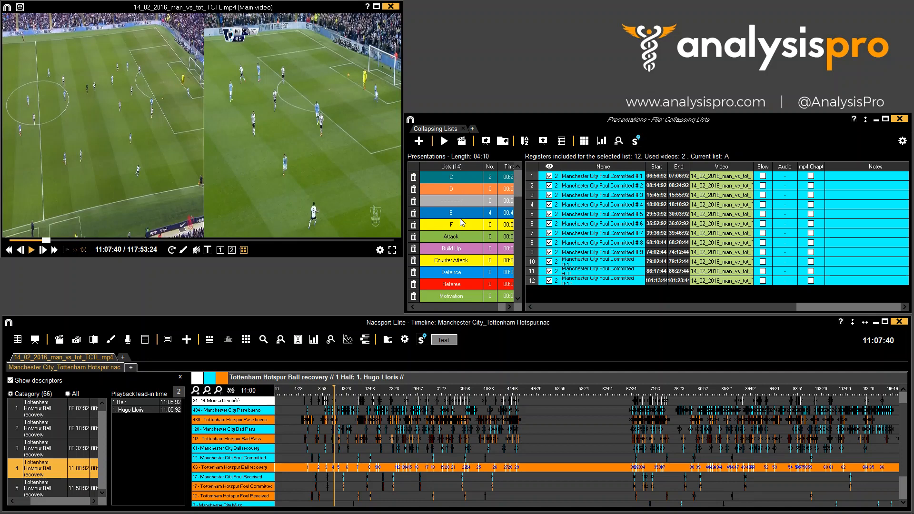
pyautogui.scroll(-3, 460, 218)
pyautogui.scroll(3, 467, 261)
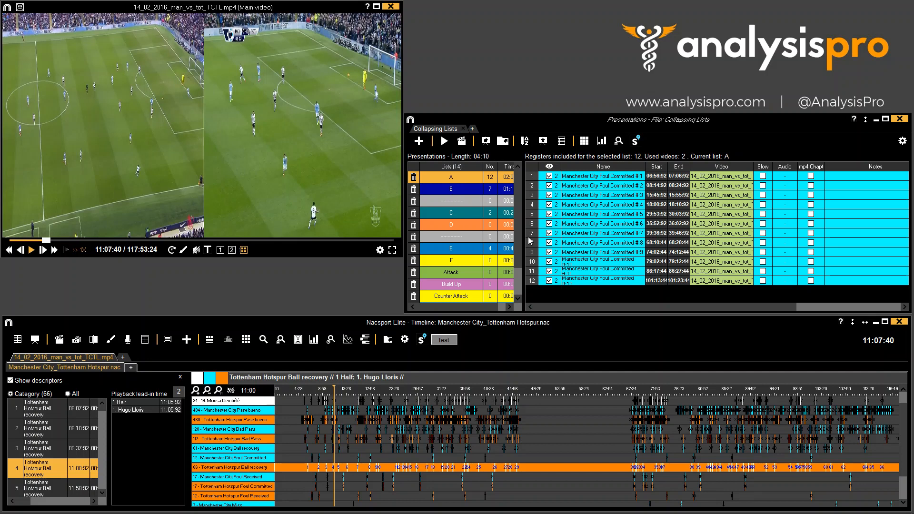
# - Select presentation lists A, B, C and E and hide all the unselected lists
pyautogui.click(467, 191)
pyautogui.click(463, 214)
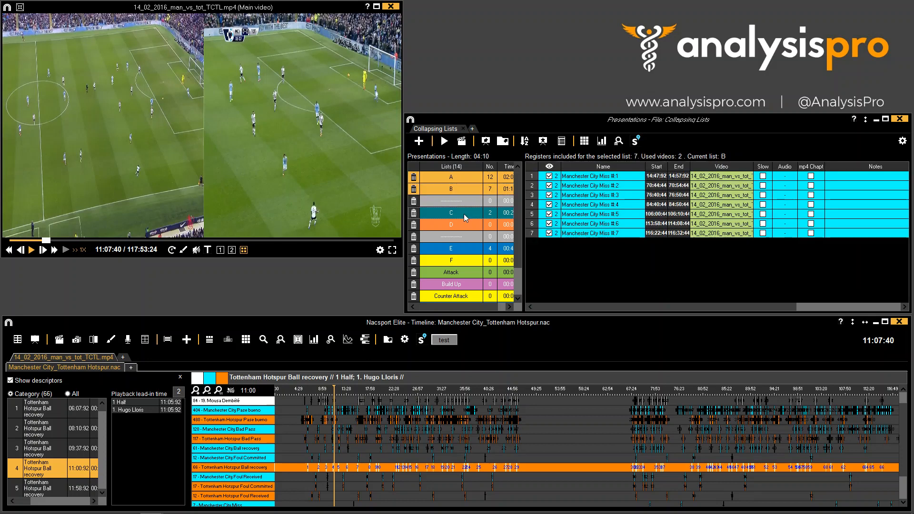
pyautogui.click(472, 251)
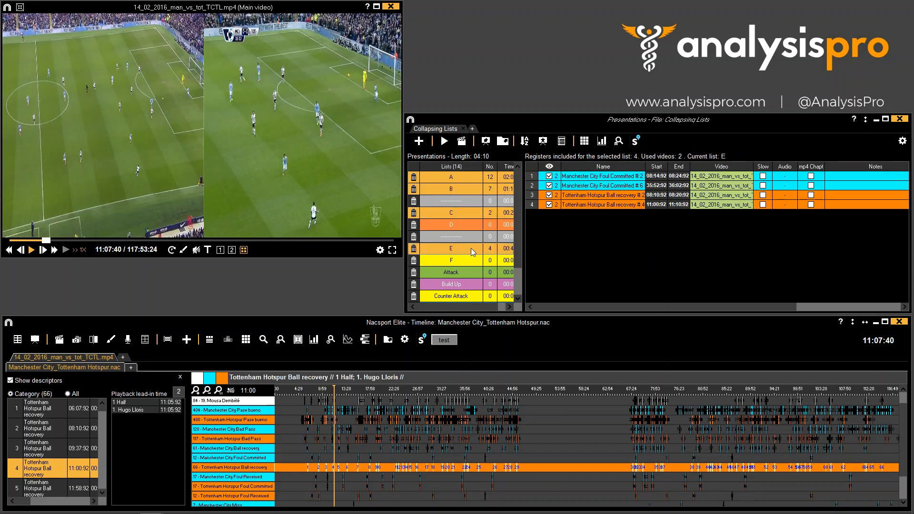
pyautogui.rightClick(472, 251)
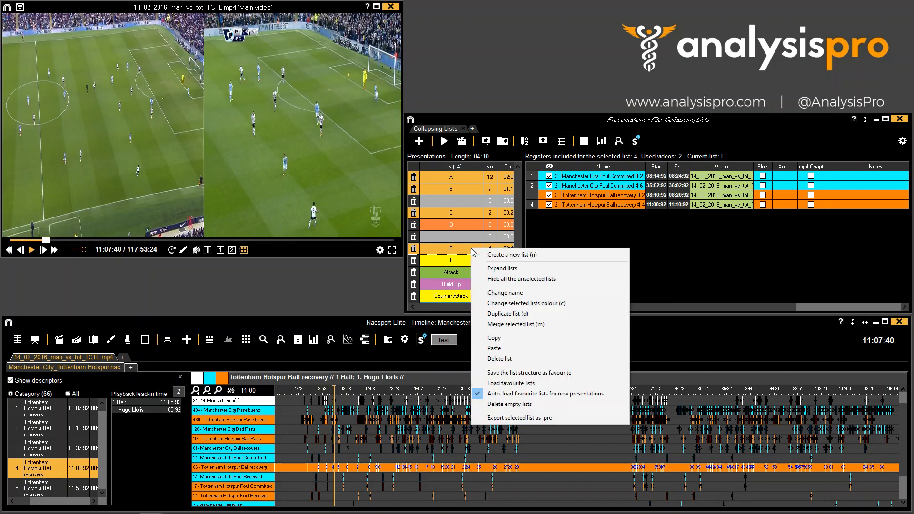
pyautogui.click(510, 279)
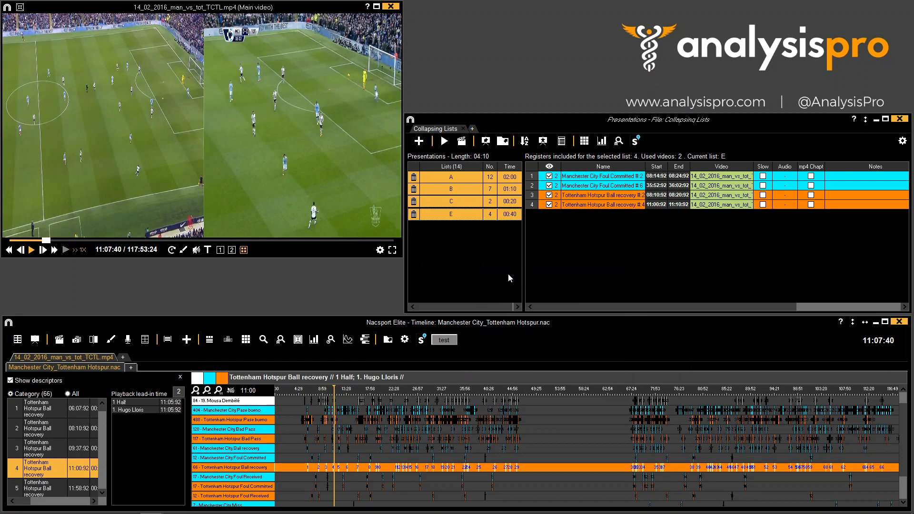
# - Move the Manchester City Miss #3 register from list B into list C
pyautogui.click(486, 190)
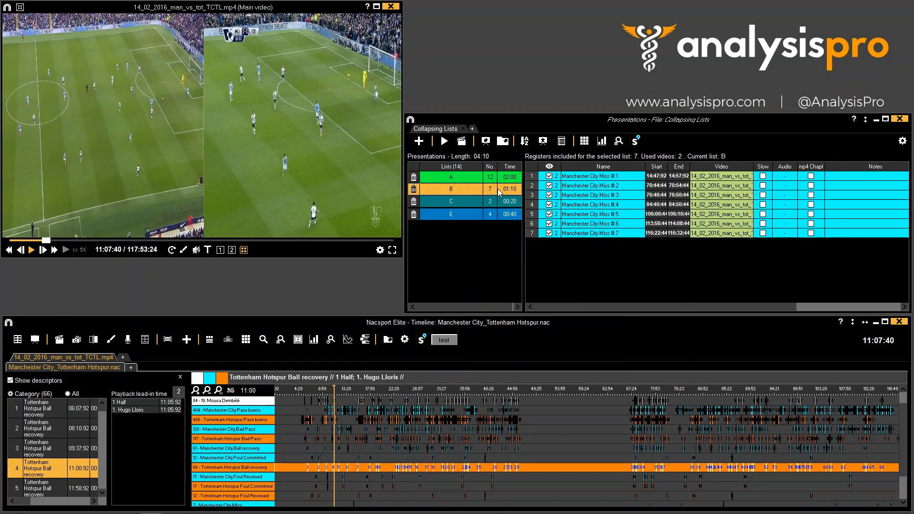
pyautogui.click(598, 197)
pyautogui.moveTo(598, 197); pyautogui.dragTo(497, 204)
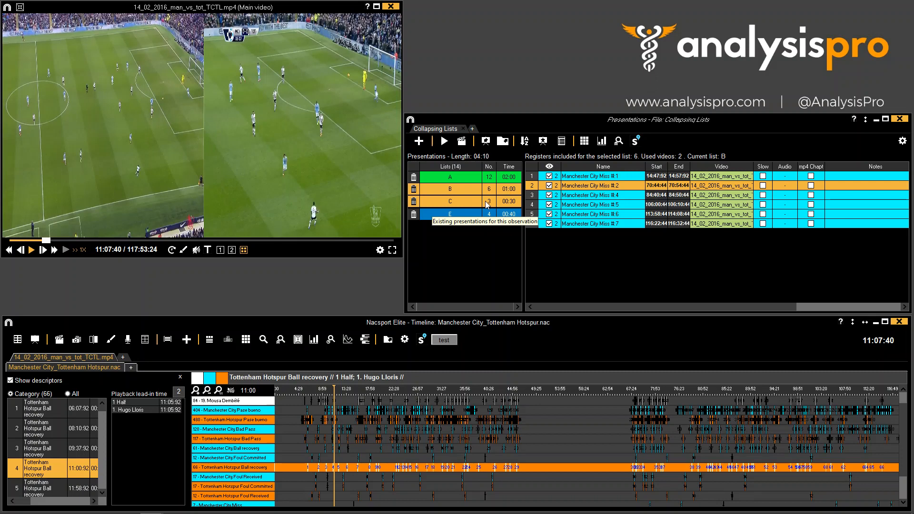
# - Expand the presentation lists to show all lists again
pyautogui.rightClick(487, 204)
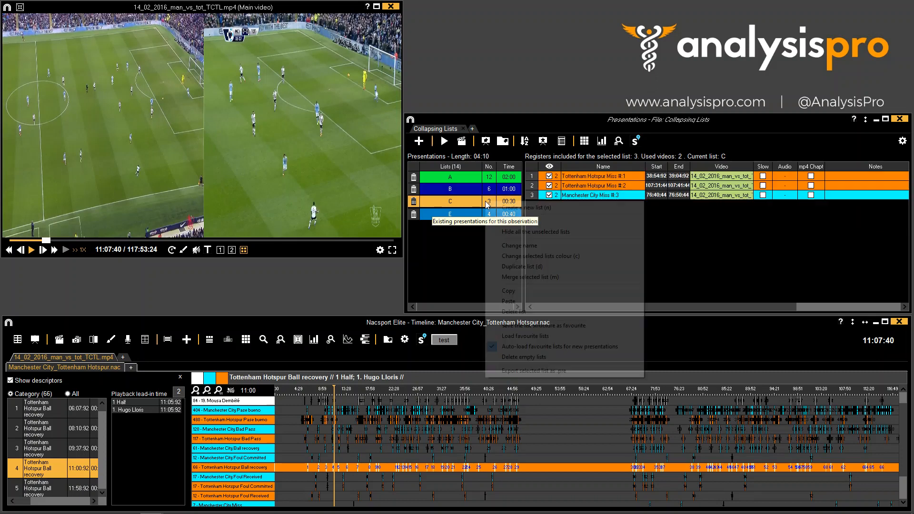
pyautogui.click(514, 222)
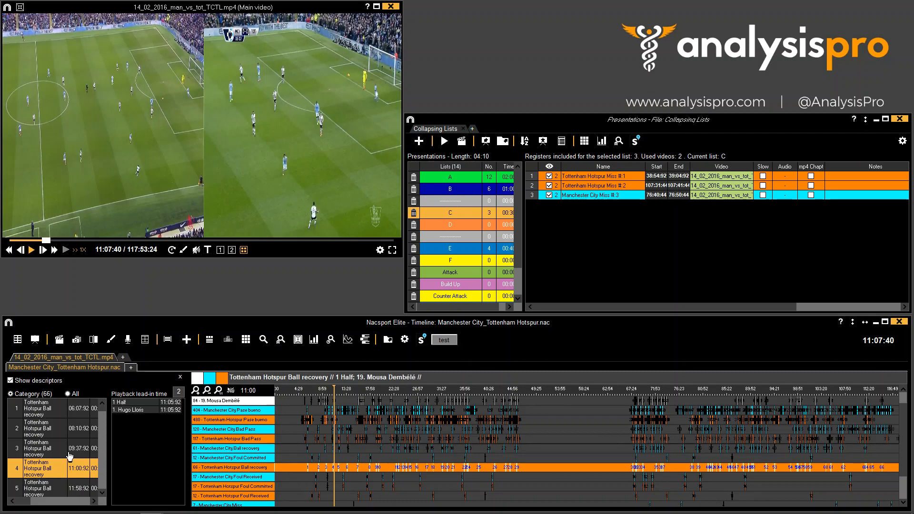
# - Add the third Tottenham Hotspur Ball recovery timeline register to list C by dragging it from the video
pyautogui.click(48, 451)
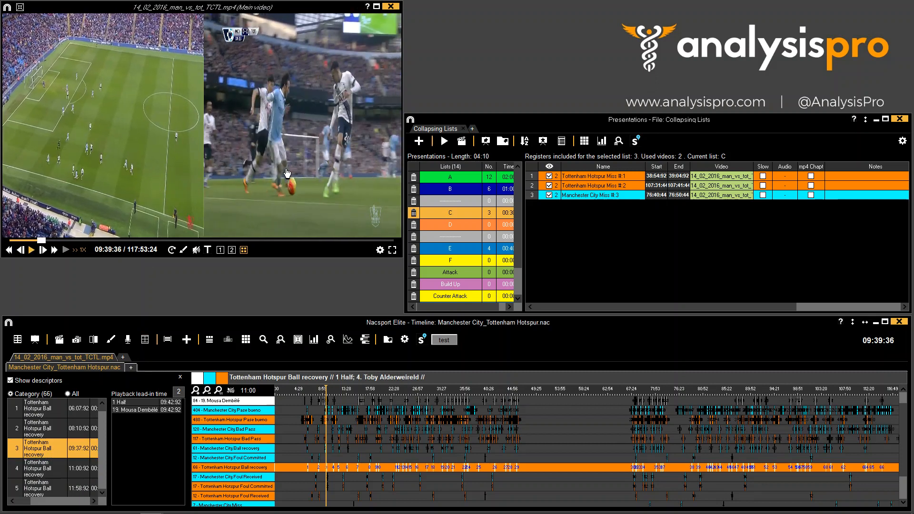
pyautogui.moveTo(287, 173); pyautogui.dragTo(635, 200)
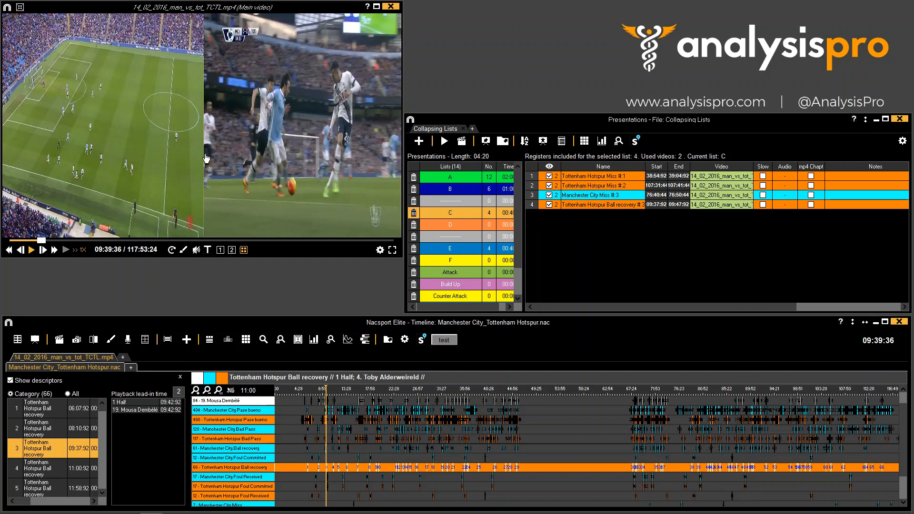
# - Add the fourth Tottenham Hotspur Ball recovery register to list C, viewing it in a single camera angle
pyautogui.click(44, 476)
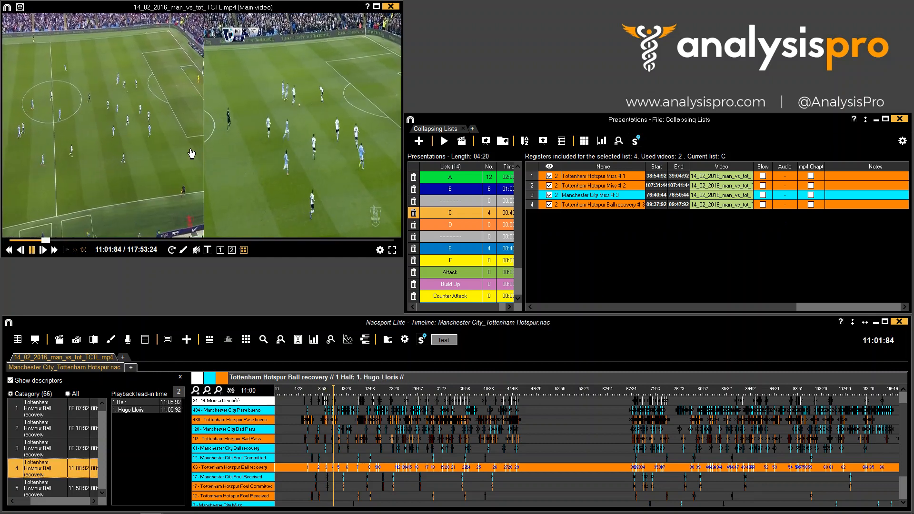
pyautogui.click(220, 250)
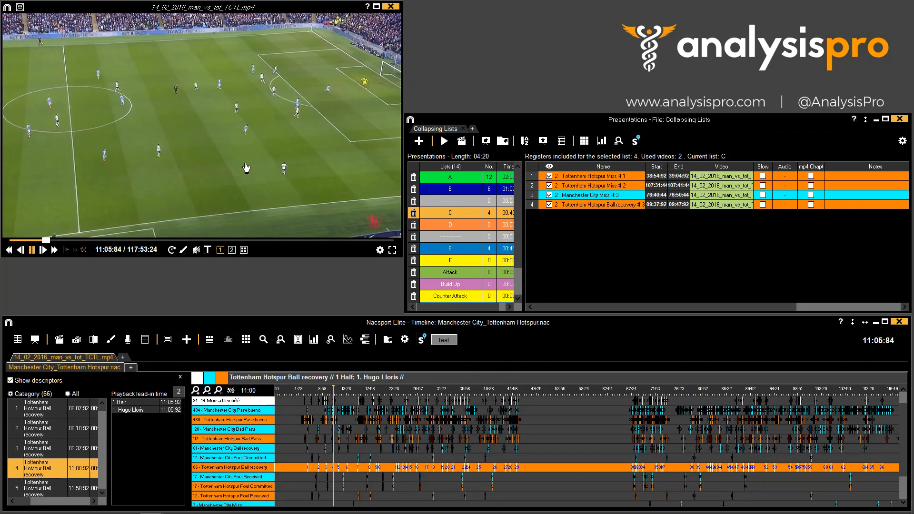
pyautogui.moveTo(246, 167); pyautogui.dragTo(443, 208)
pyautogui.press('space')
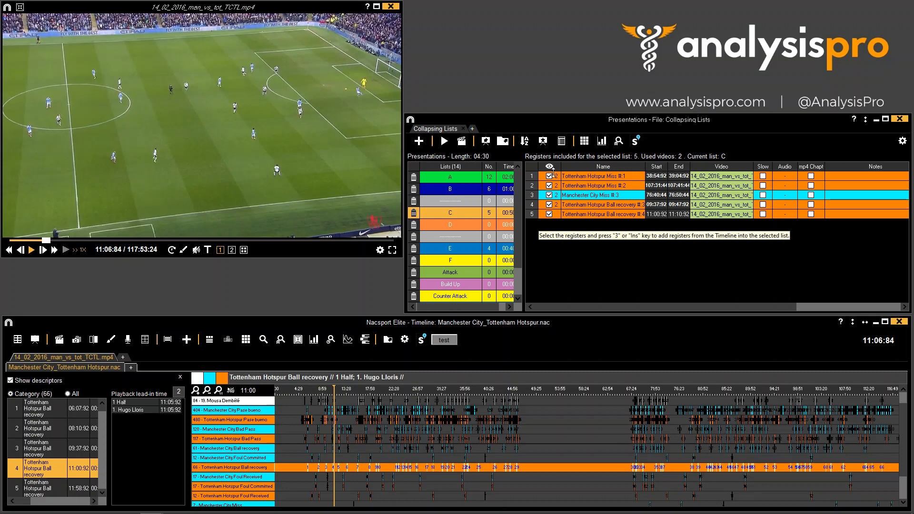
# - Switch between the camera angles of the playing video
pyautogui.click(281, 157)
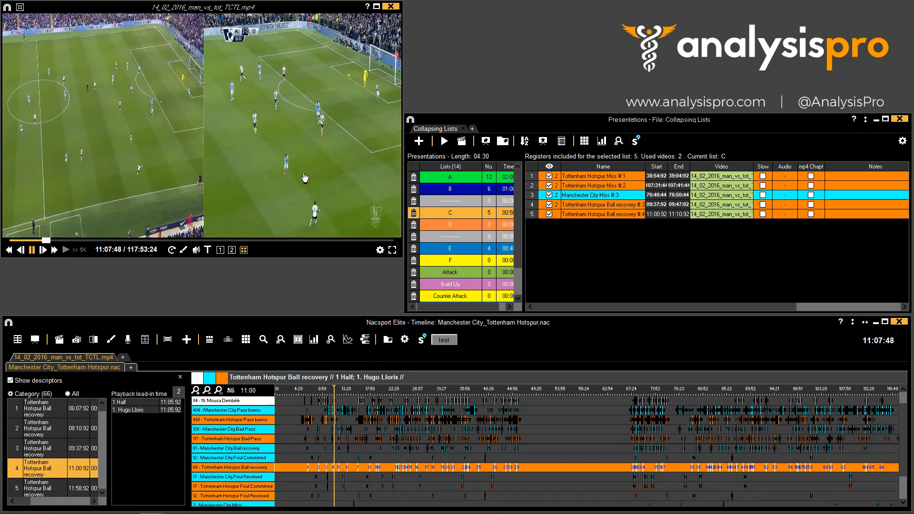
pyautogui.click(310, 175)
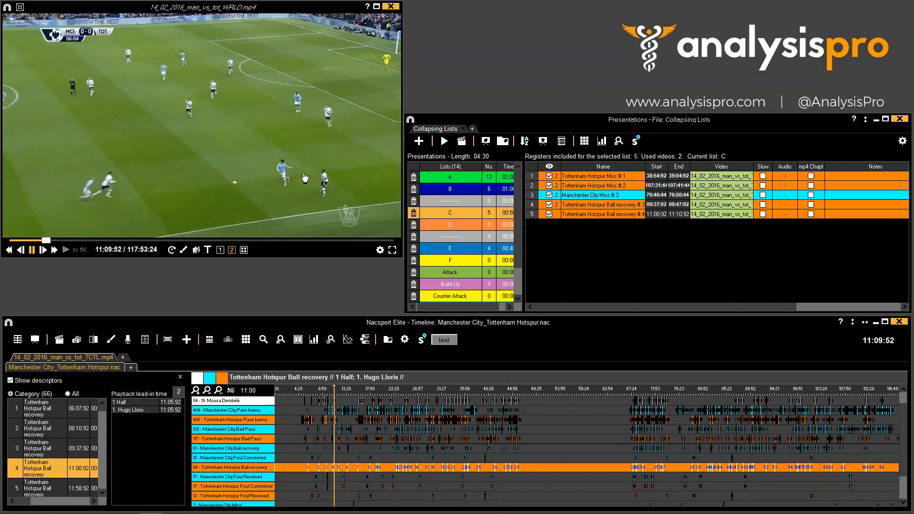
pyautogui.click(302, 171)
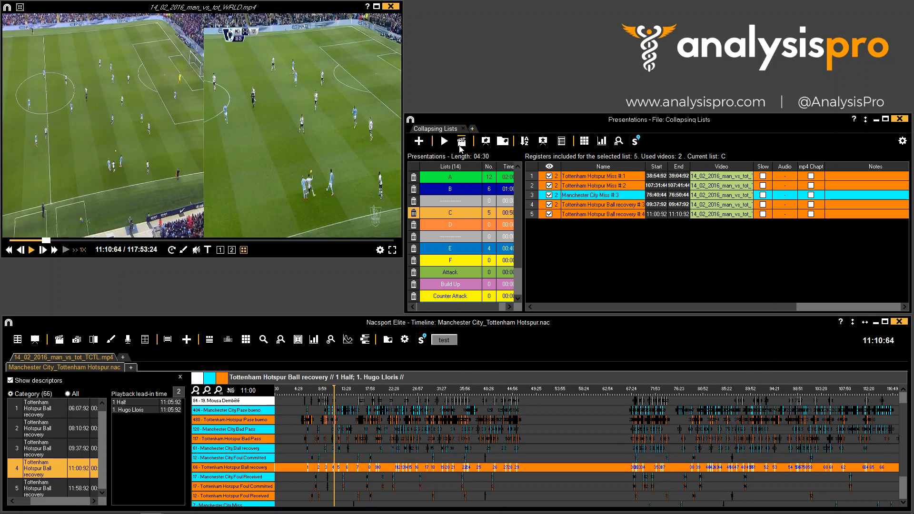
# - Duplicate the Tottenham Hotspur Ball recovery #3 register in list C
pyautogui.click(572, 175)
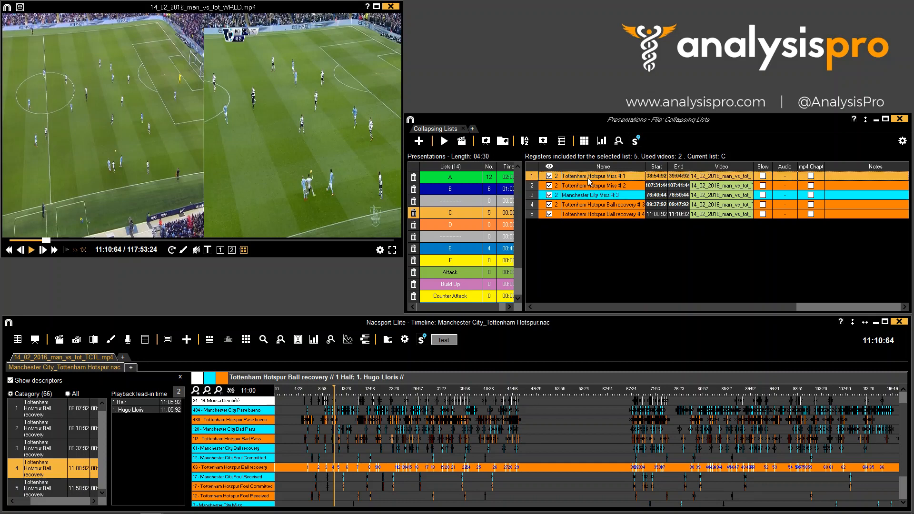
pyautogui.click(582, 206)
pyautogui.rightClick(595, 208)
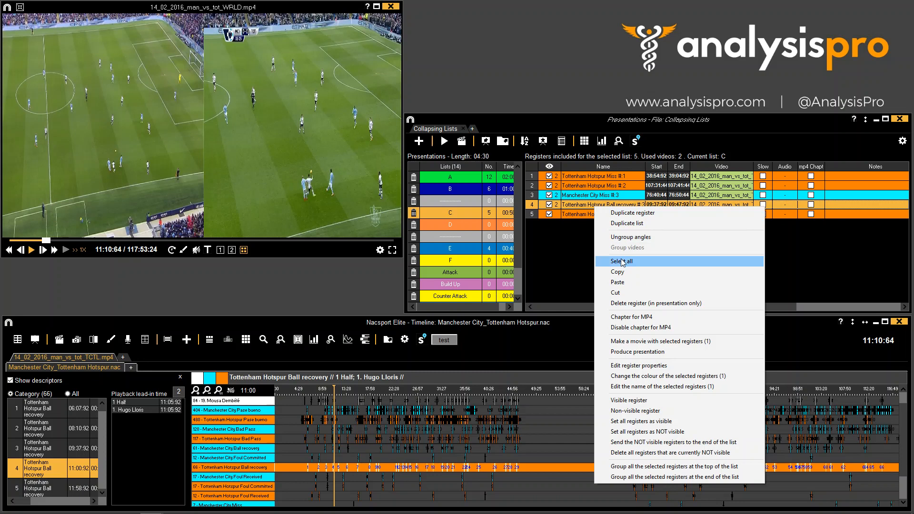
pyautogui.click(597, 213)
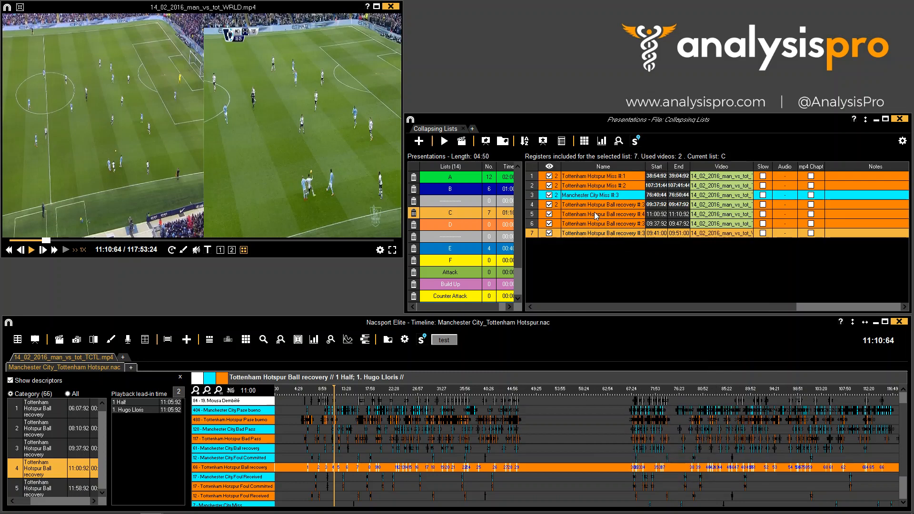
# - Open the register editor for Tottenham Hotspur Miss #1 in list C
pyautogui.click(598, 224)
pyautogui.click(597, 233)
pyautogui.click(601, 222)
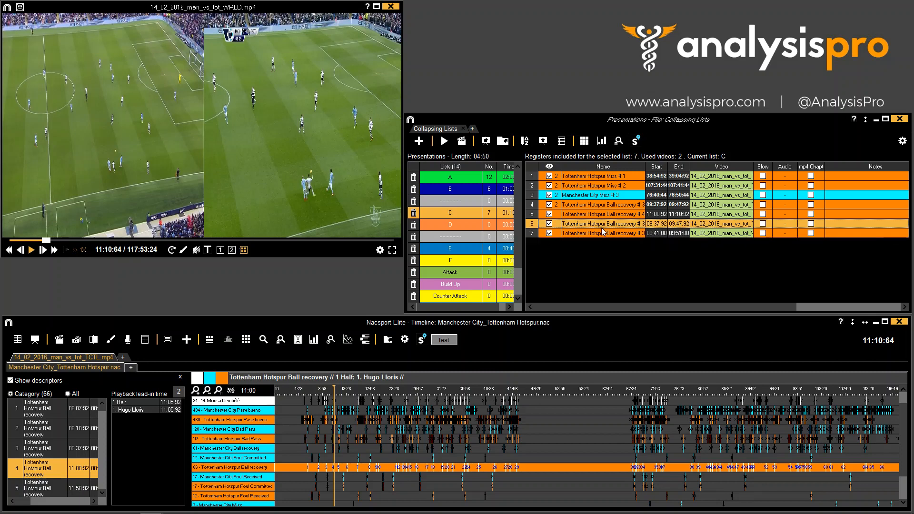
pyautogui.doubleClick(587, 181)
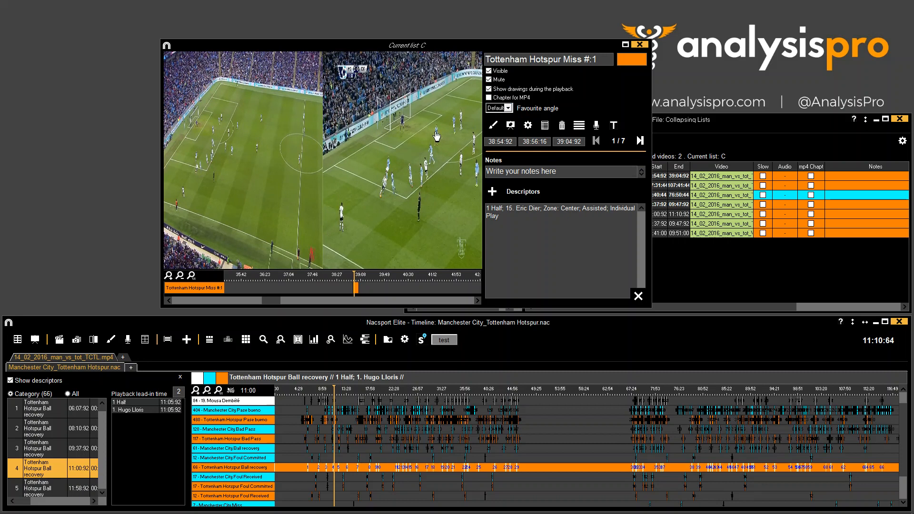
# - Set the favourite angle of Tottenham Hotspur Miss #1 to 1
pyautogui.click(509, 108)
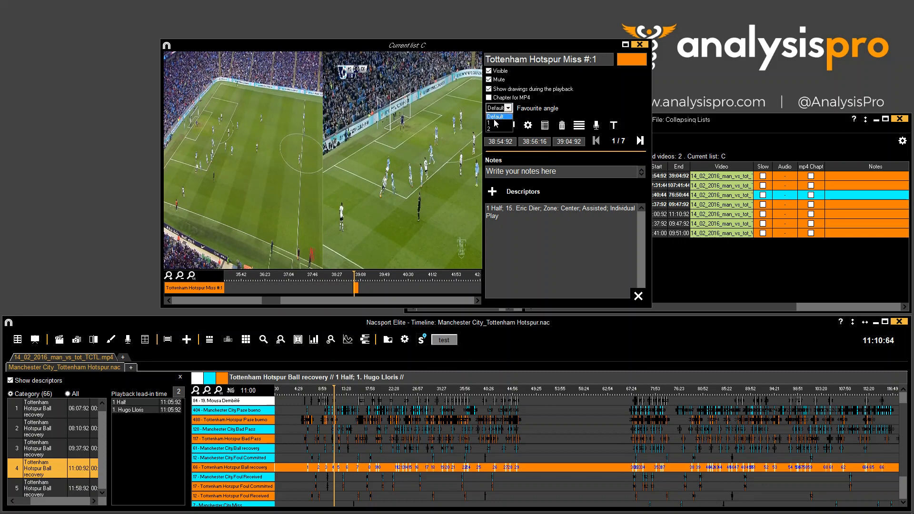
pyautogui.click(494, 123)
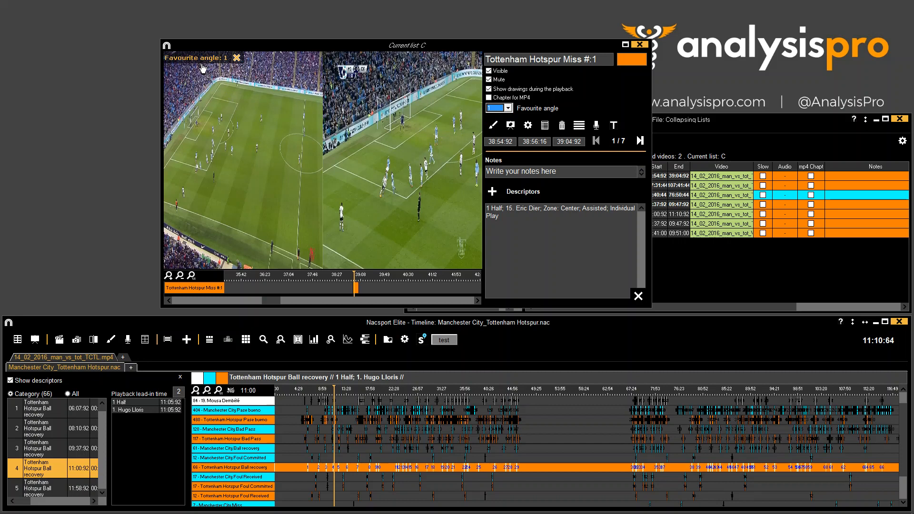
# - Go to the next register, Tottenham Hotspur Miss #2, and set its favourite angle to 2
pyautogui.click(641, 140)
pyautogui.click(509, 109)
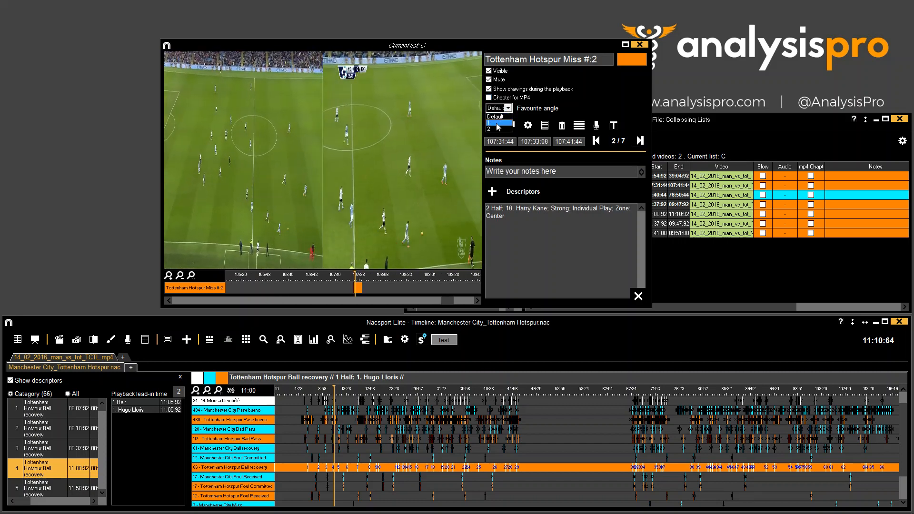
pyautogui.click(496, 128)
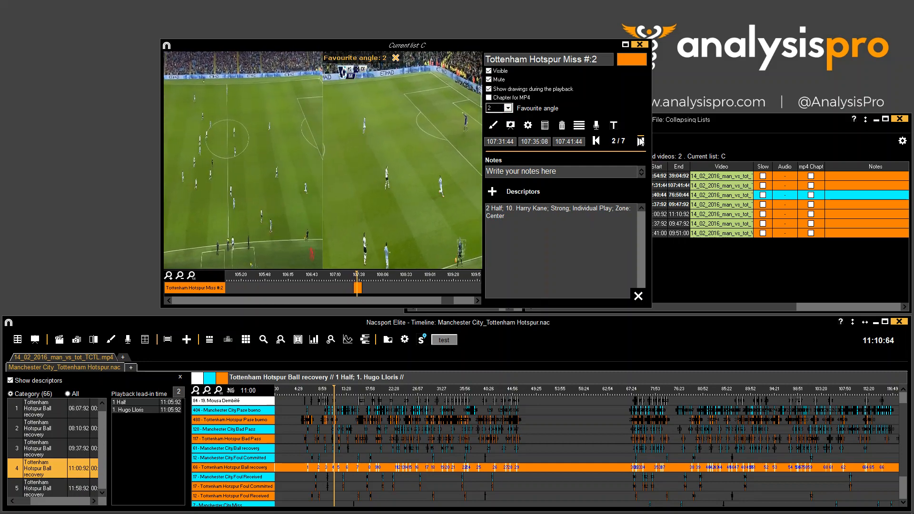
# - Step forward to Tottenham Hotspur Ball recovery #3, set its favourite angle to 2, and close the register editor
pyautogui.click(640, 140)
pyautogui.click(508, 109)
pyautogui.click(496, 128)
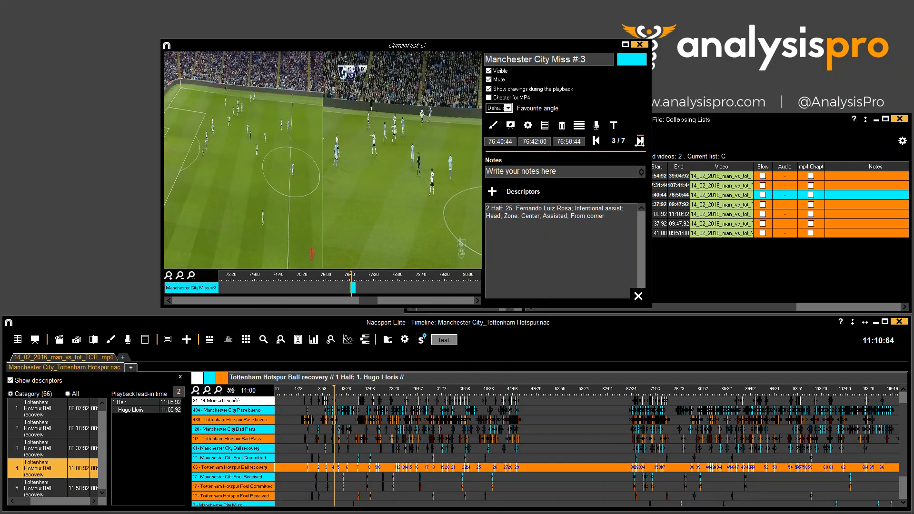
pyautogui.click(639, 141)
pyautogui.click(508, 108)
pyautogui.click(493, 128)
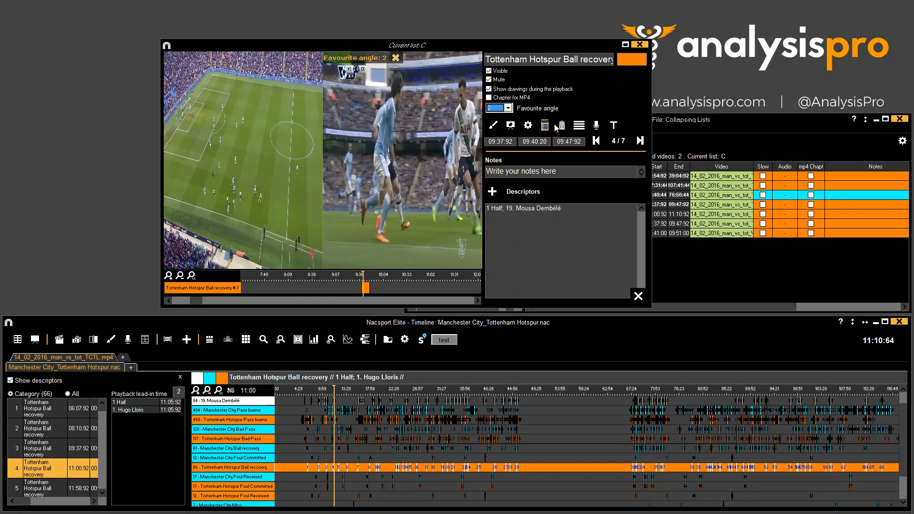
pyautogui.click(639, 44)
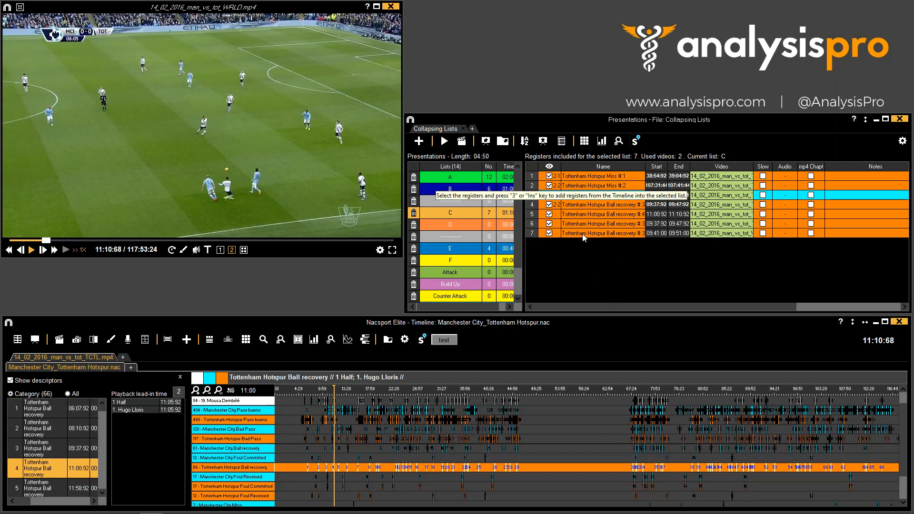
# - Add the second Tottenham Hotspur Ball recovery timeline register to list C
pyautogui.click(591, 215)
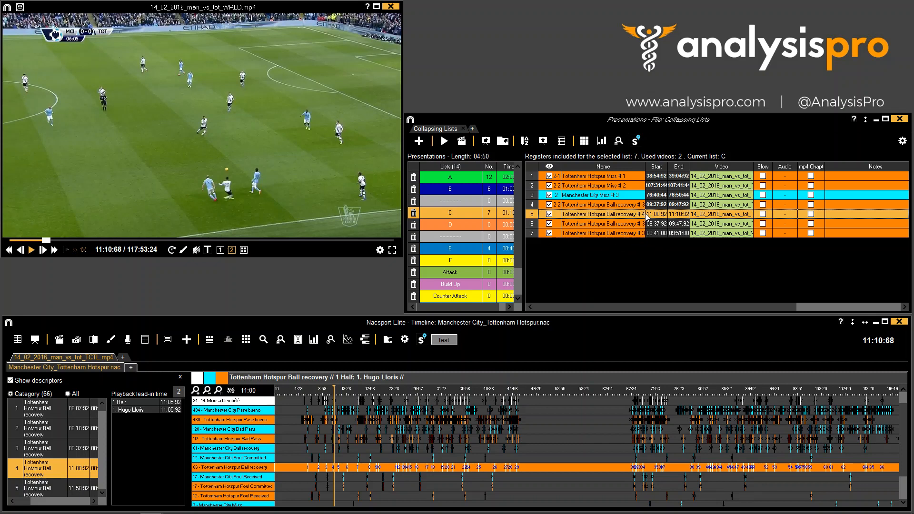
pyautogui.click(45, 429)
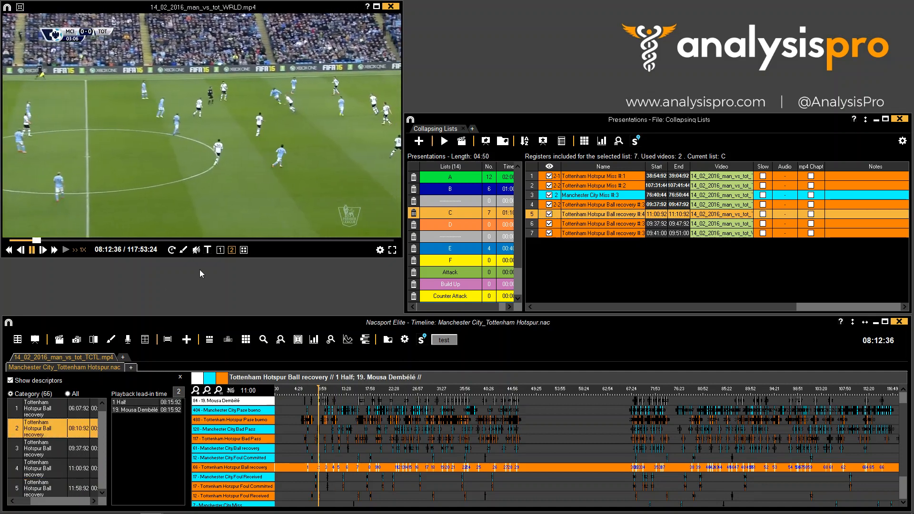
pyautogui.click(232, 249)
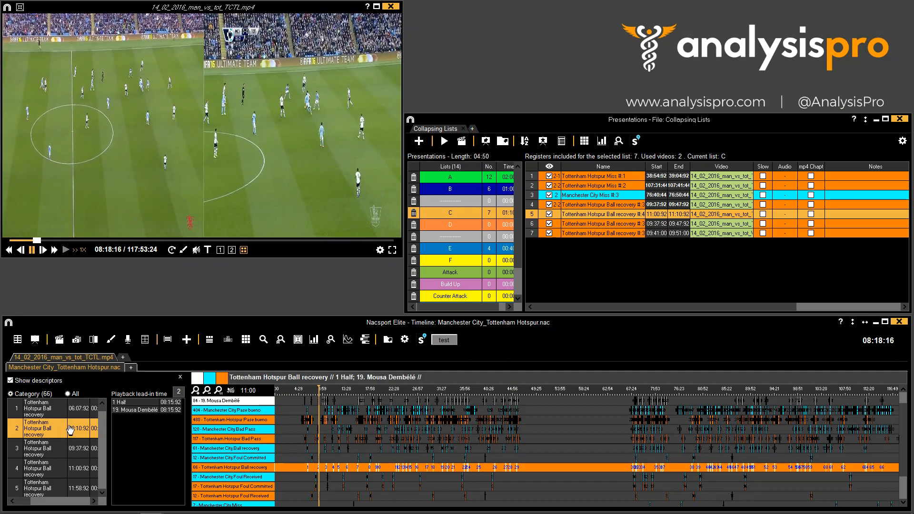
pyautogui.press('1')
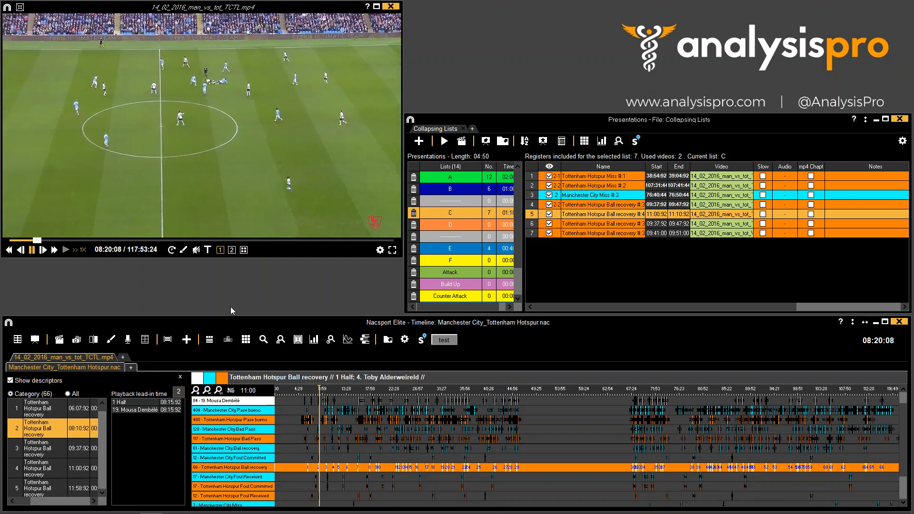
pyautogui.press('Return')
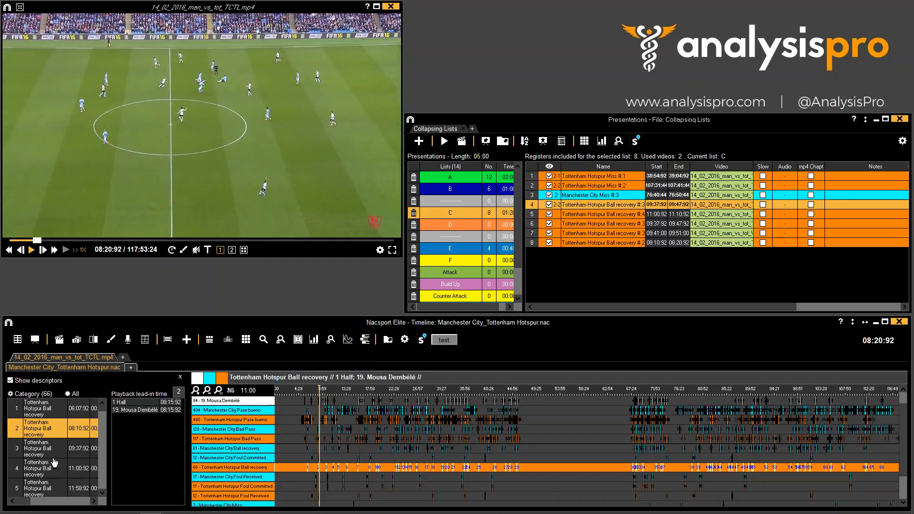
# - Add the first Tottenham Hotspur Ball recovery timeline register, at 06:07:92, to list C
pyautogui.click(42, 413)
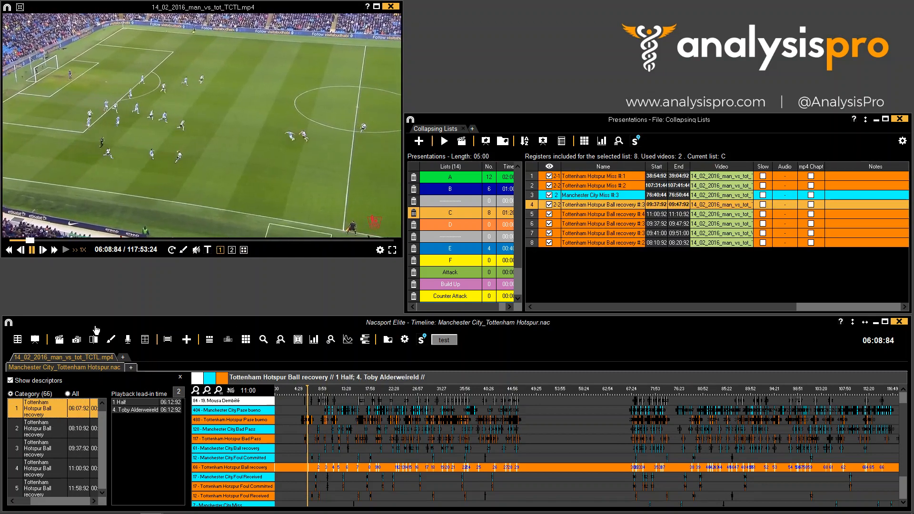
pyautogui.press('Return')
pyautogui.click(633, 252)
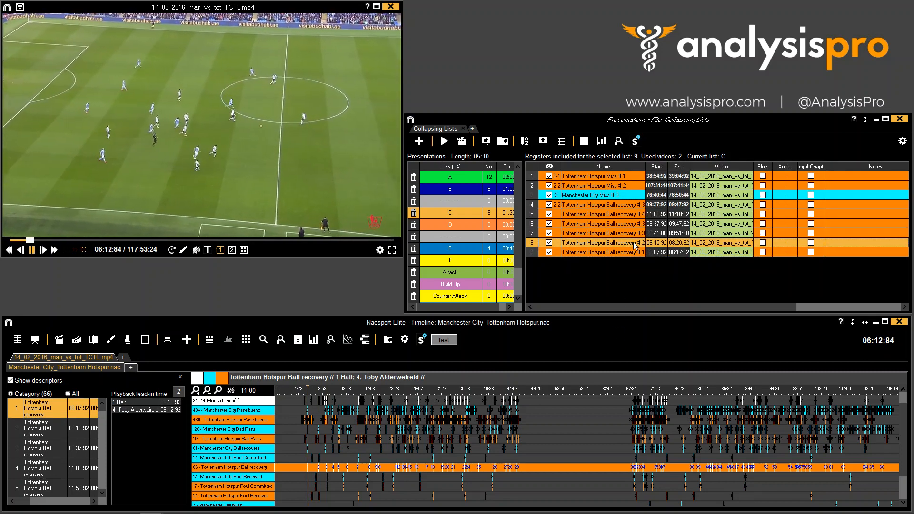
pyautogui.click(621, 198)
pyautogui.rightClick(607, 199)
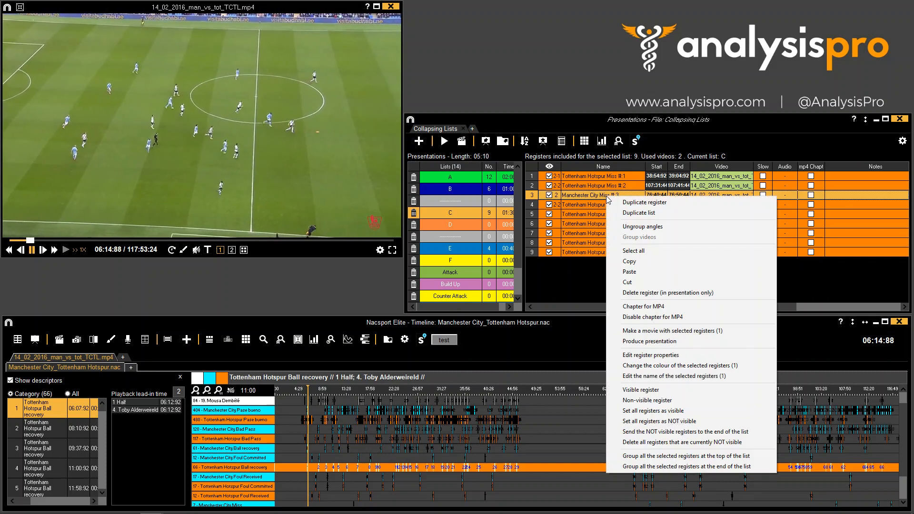
pyautogui.click(608, 253)
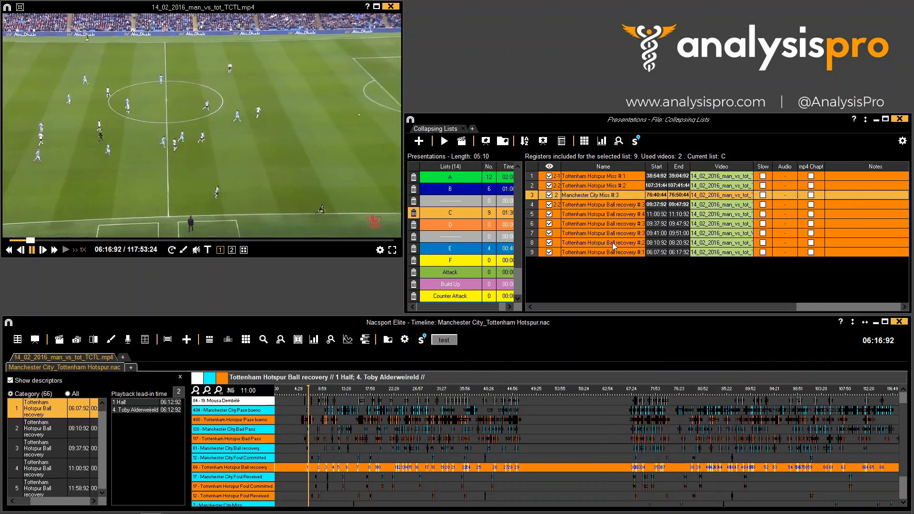
# - Select the two Tottenham Hotspur Ball recovery registers at rows 8 and 9 and group them as video angles
pyautogui.click(613, 244)
pyautogui.click(614, 253)
pyautogui.click(617, 244)
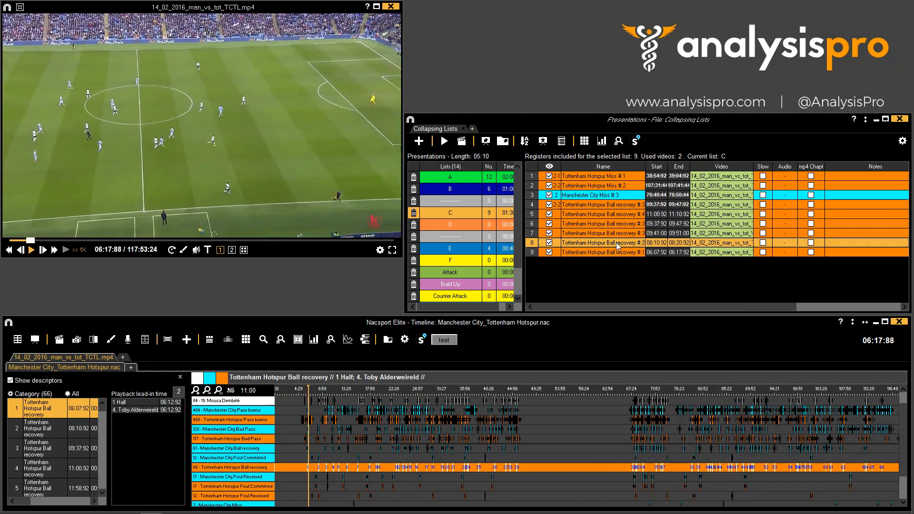
pyautogui.click(633, 253)
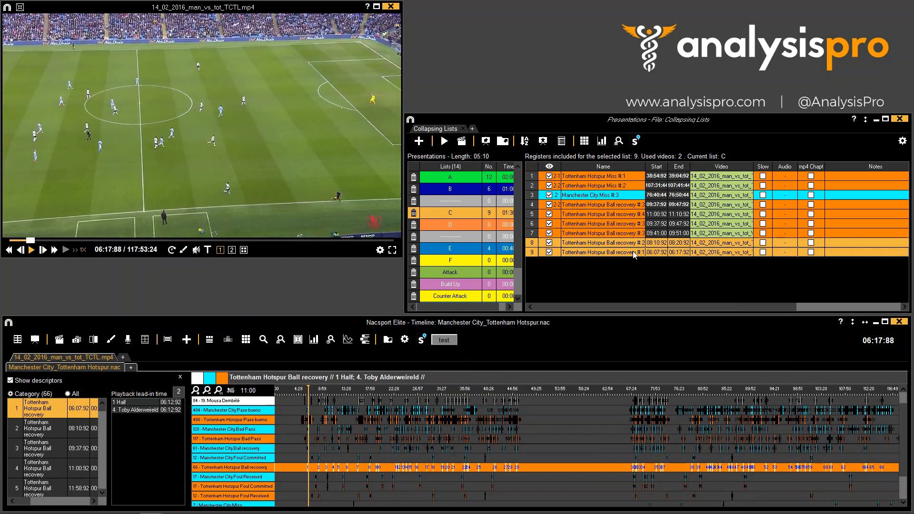
pyautogui.rightClick(621, 256)
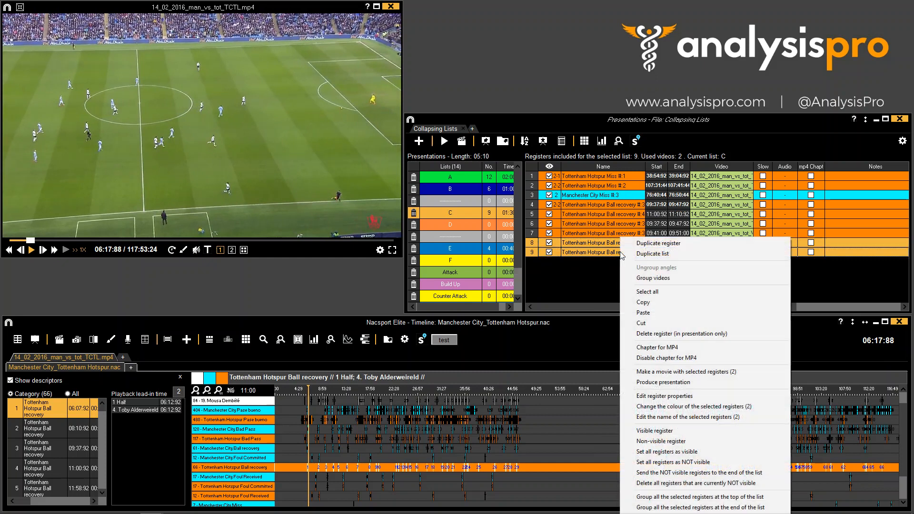
pyautogui.click(649, 278)
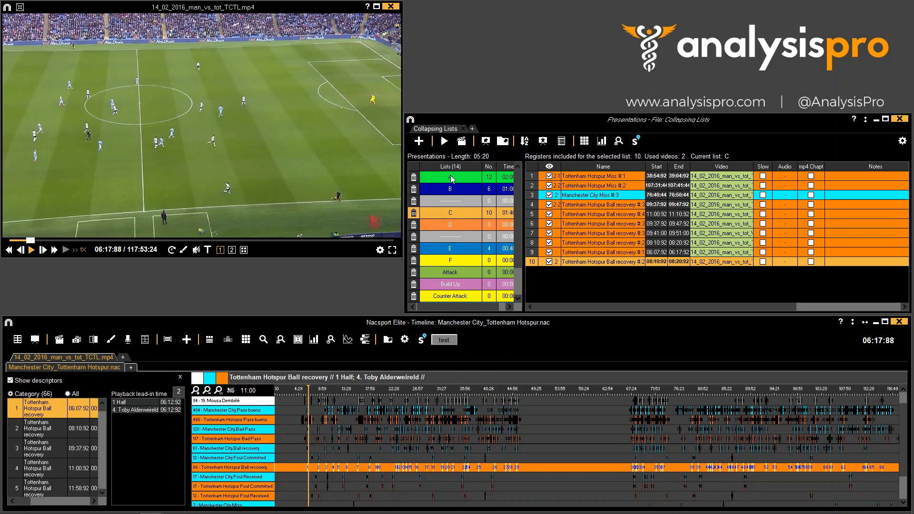
# - Play list C's presentation and review its registers, including the grouped one, then close the player
pyautogui.click(445, 141)
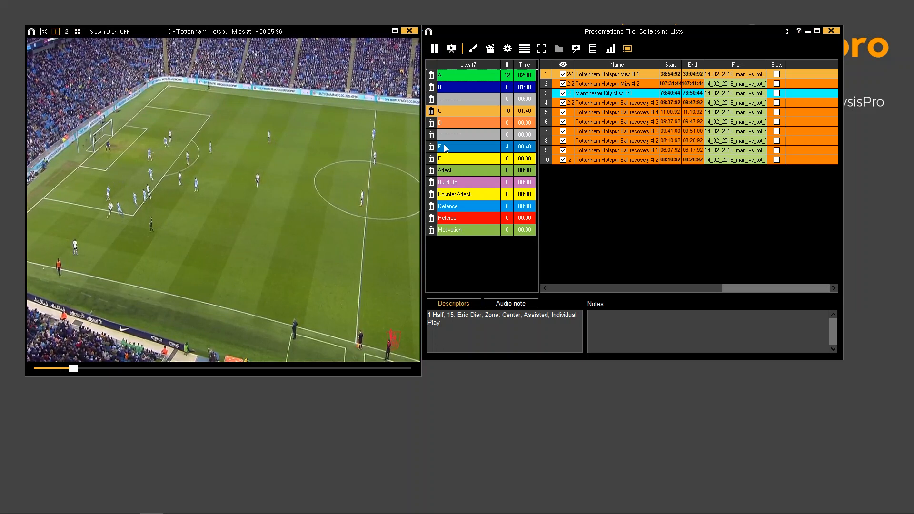
pyautogui.click(400, 192)
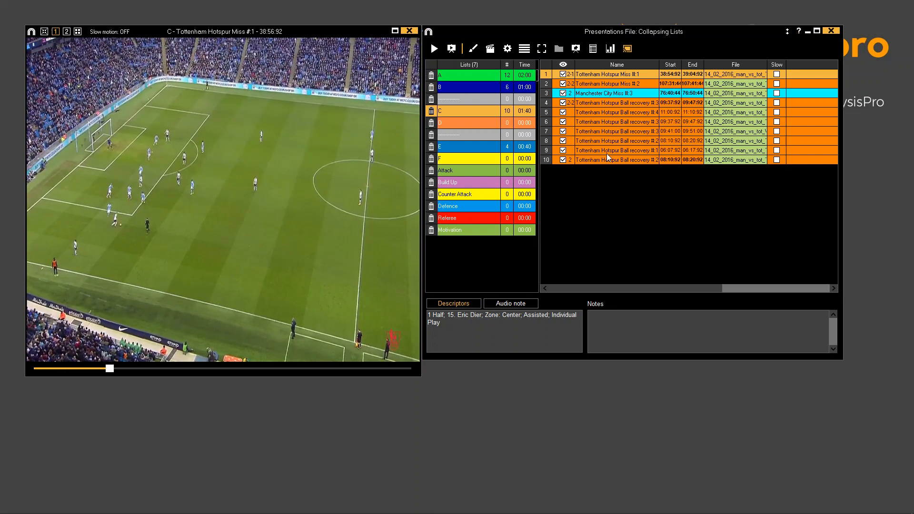
pyautogui.click(620, 162)
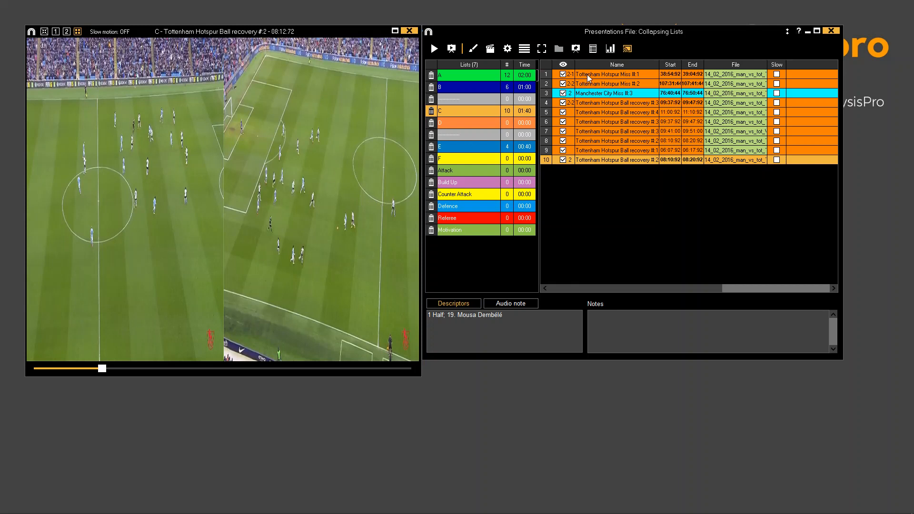
pyautogui.click(608, 75)
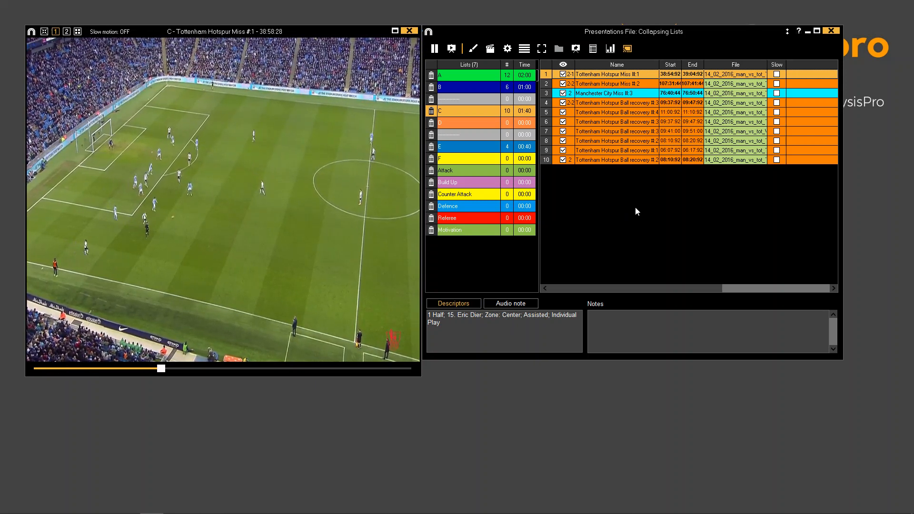
pyautogui.click(601, 84)
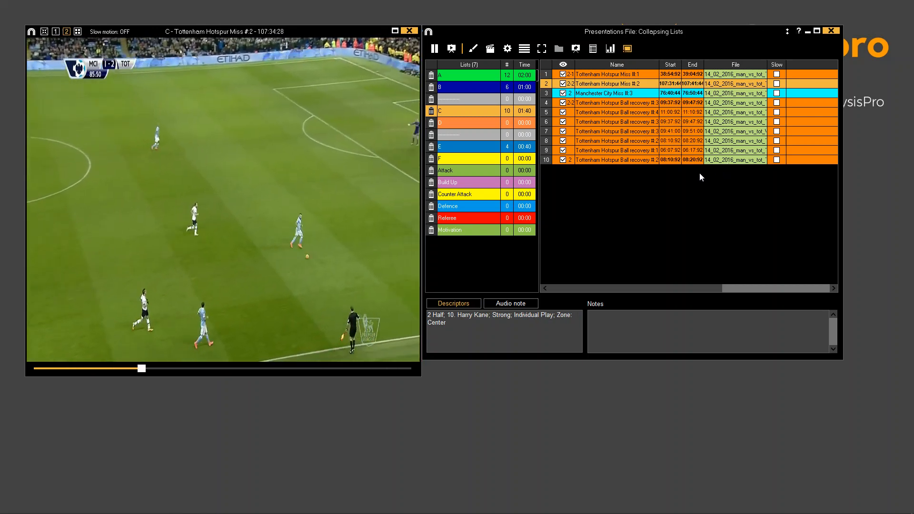
pyautogui.press('Down')
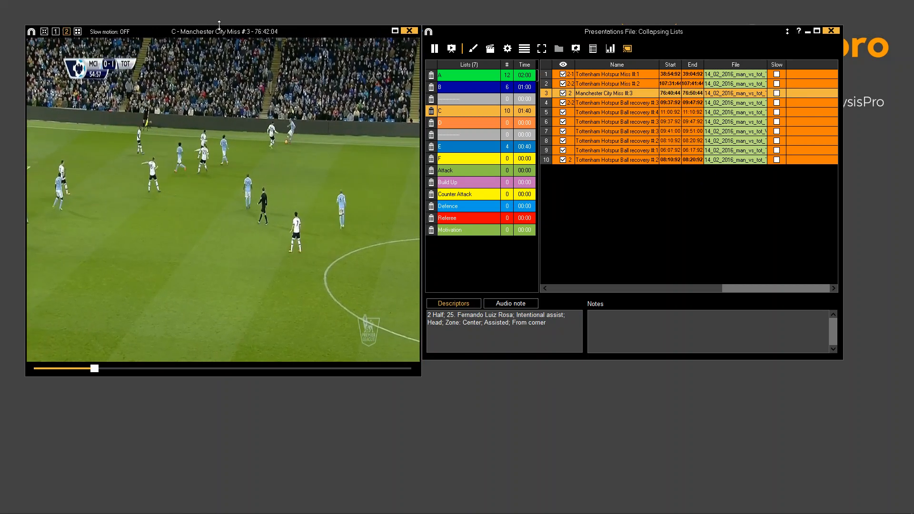
pyautogui.press('space')
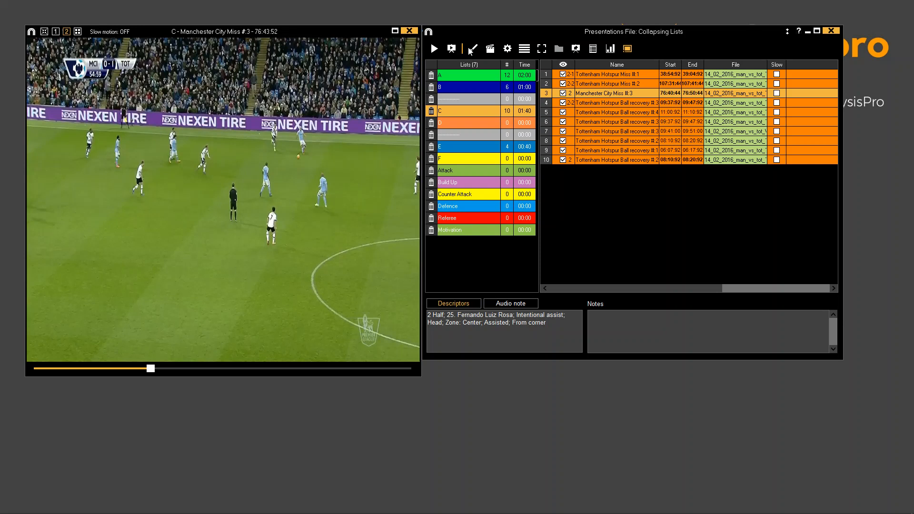
pyautogui.click(410, 31)
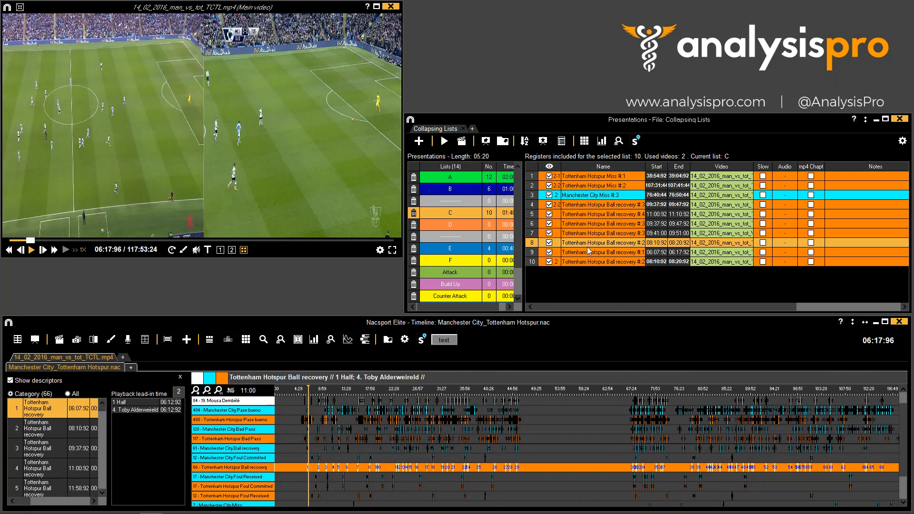
# - Import a PowerPoint slide, Power Point Slide 2, into list C's presentation
pyautogui.rightClick(604, 196)
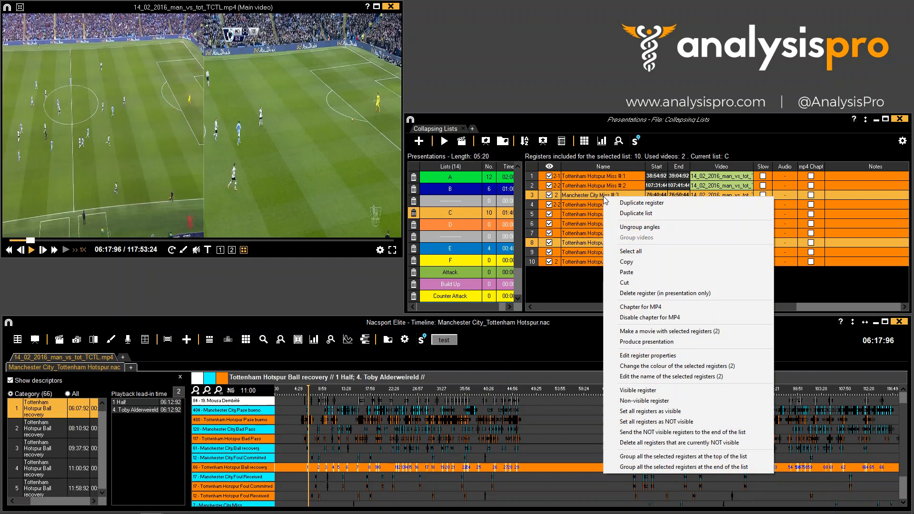
pyautogui.click(581, 276)
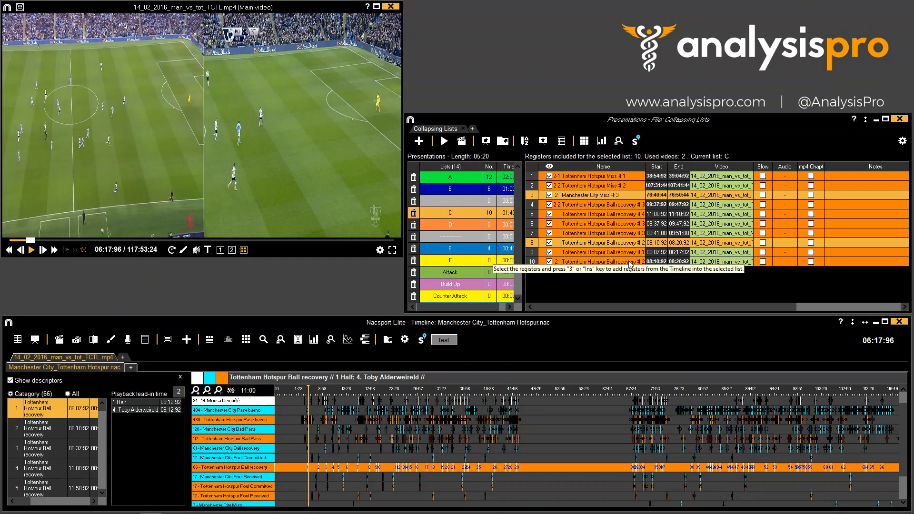
pyautogui.click(486, 141)
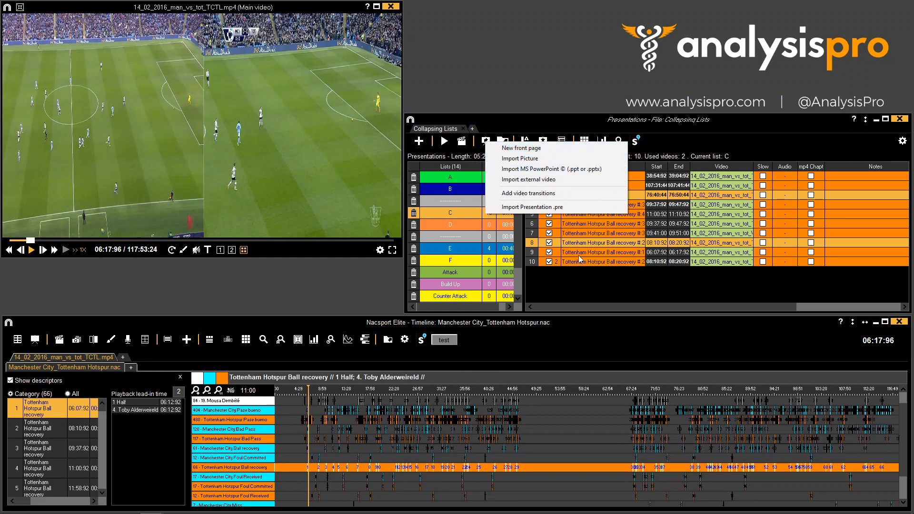
pyautogui.click(600, 290)
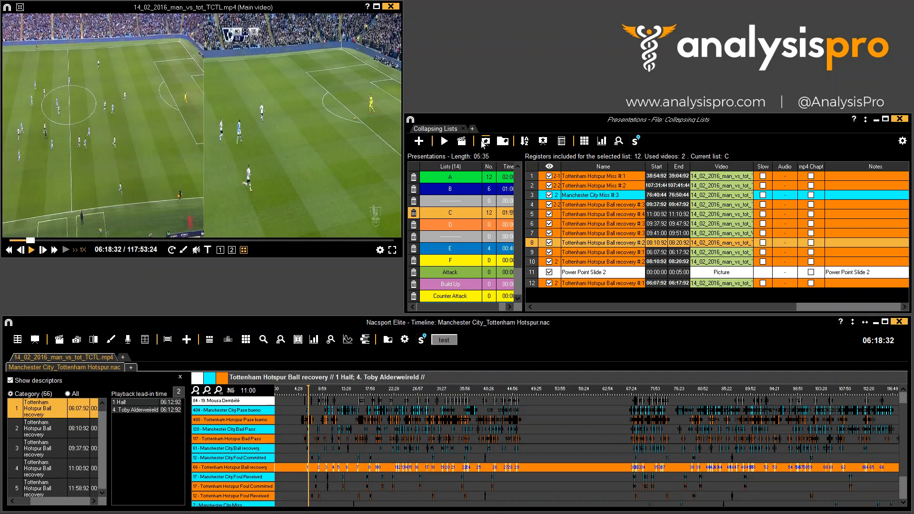
# - Select the Tottenham Hotspur Ball recovery #3 register at 09:41:00 and group its videos into a two-angle register
pyautogui.click(589, 233)
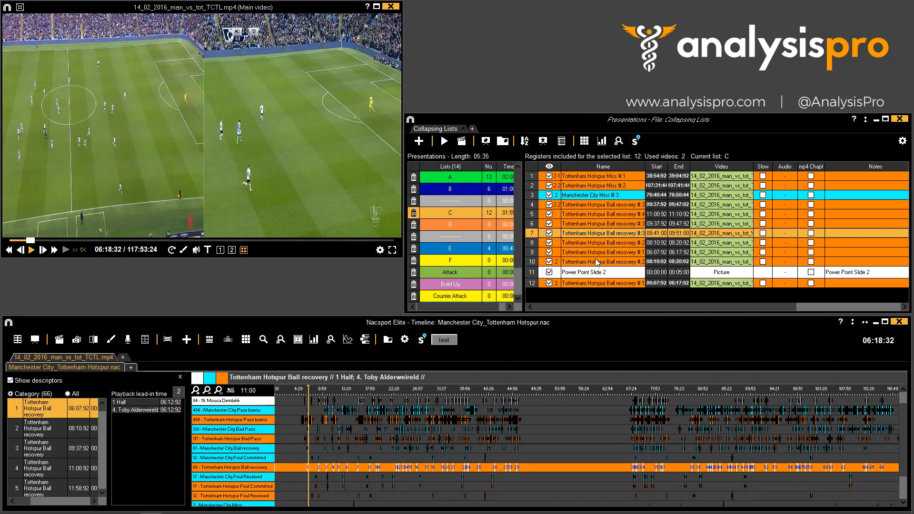
pyautogui.click(601, 273)
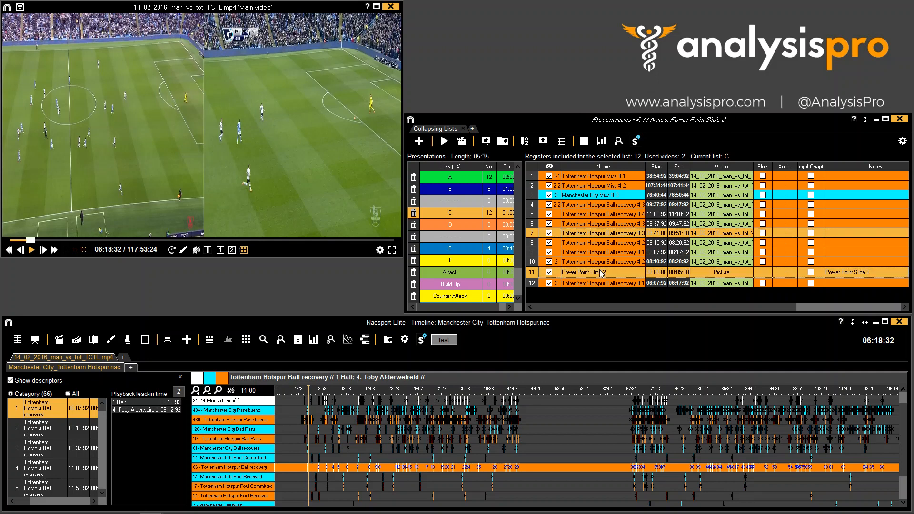
pyautogui.rightClick(618, 237)
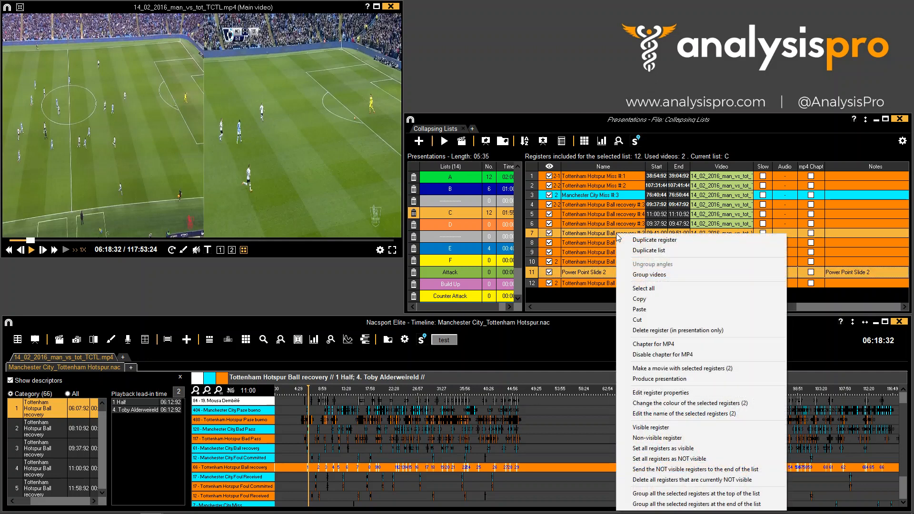
pyautogui.click(648, 275)
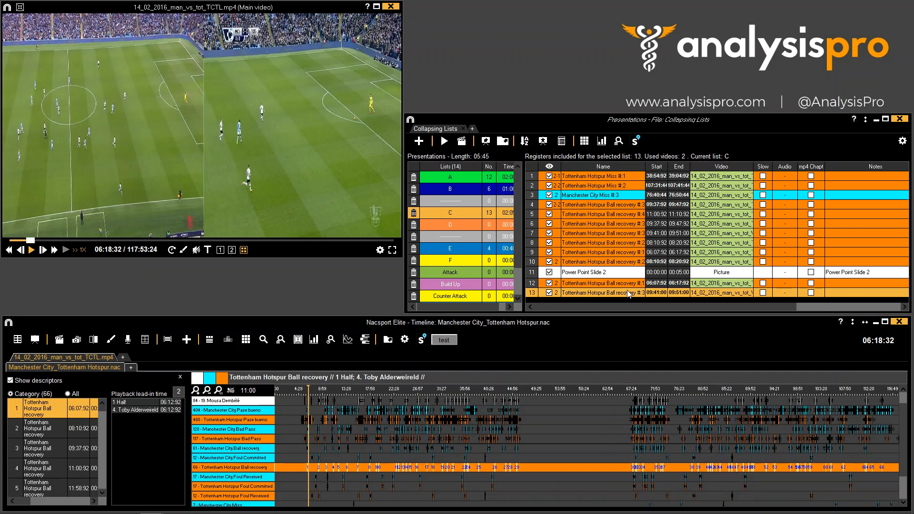
# - Move the grouped Ball recovery #3 register to the top of list C and play the presentation
pyautogui.moveTo(595, 296); pyautogui.dragTo(590, 180)
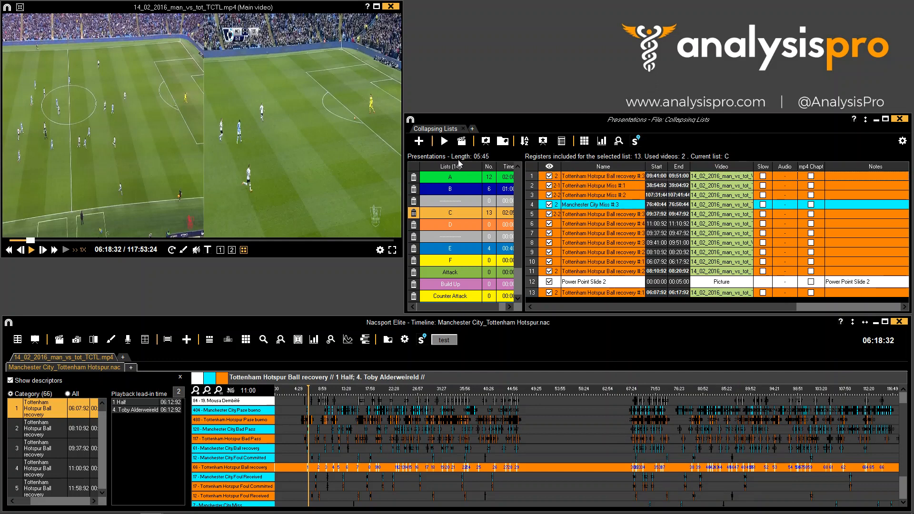
pyautogui.click(444, 141)
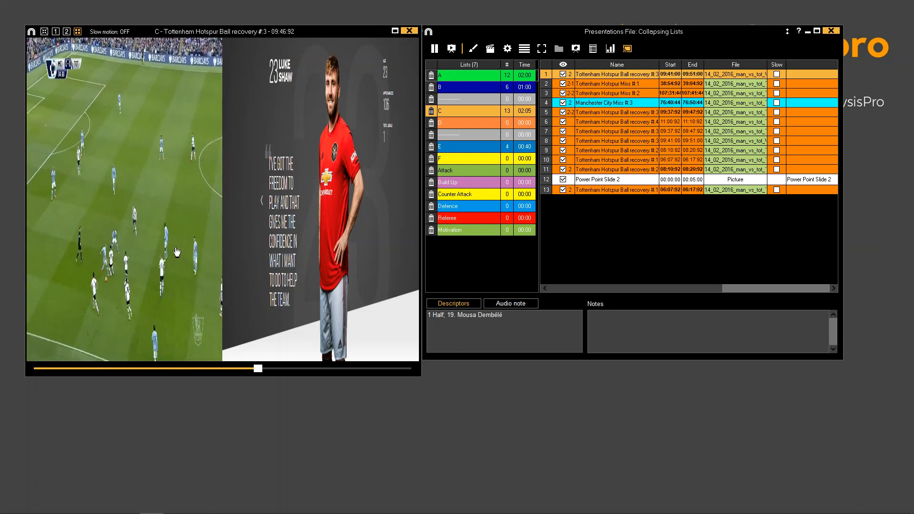
pyautogui.press('space')
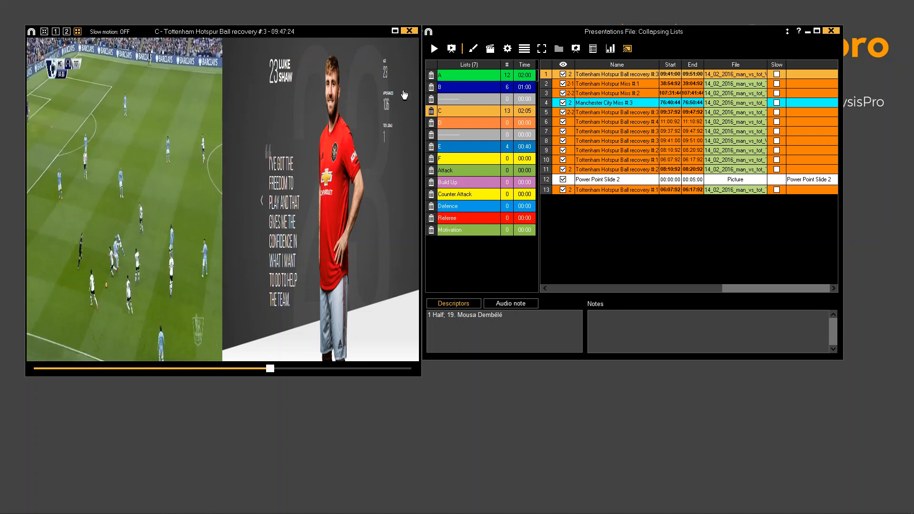